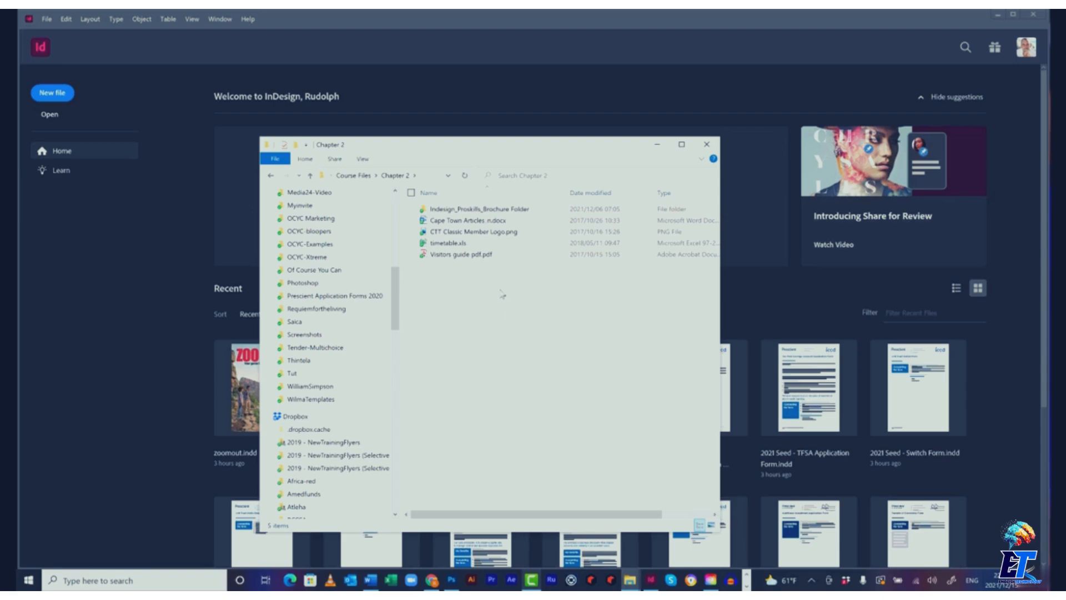
Browse the Indesign_Proskills_Brochure Folder and its Document fonts subfolder in File Explorer, then return to InDesign
double_click(484, 209)
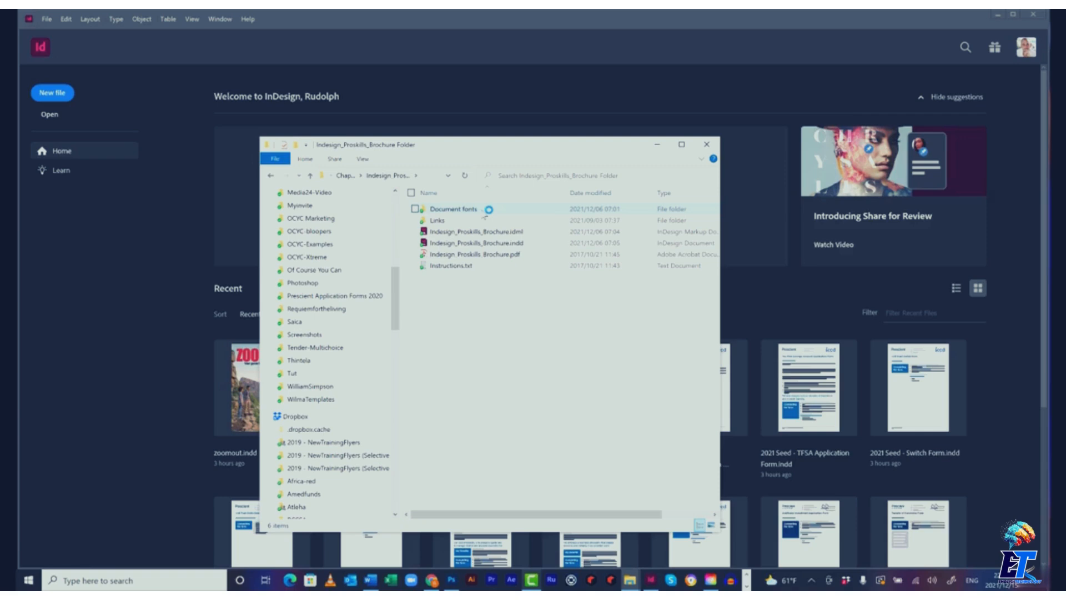
double_click(441, 231)
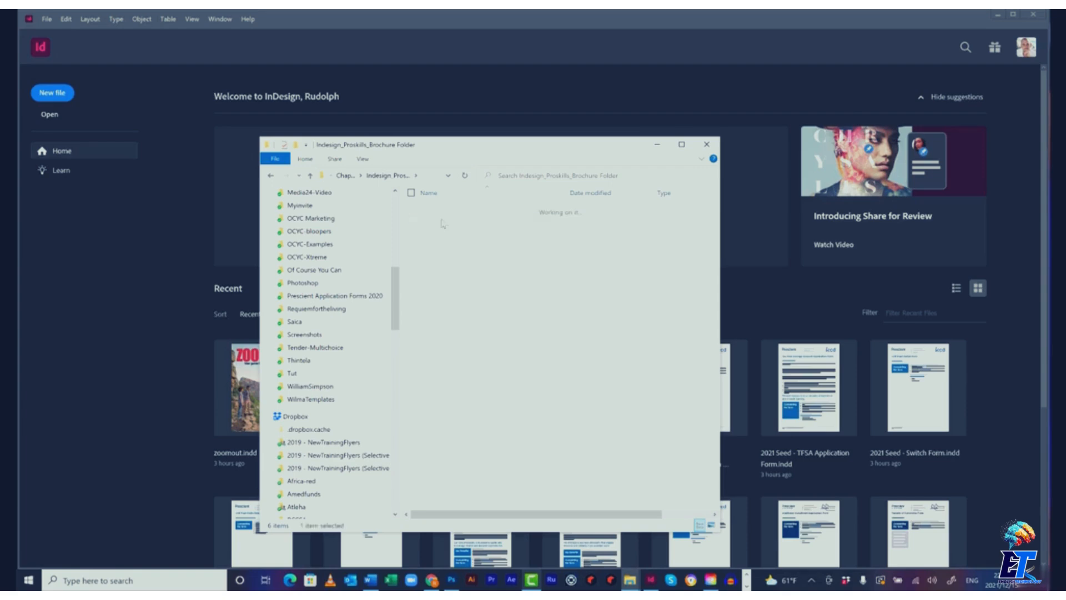
left_click(369, 175)
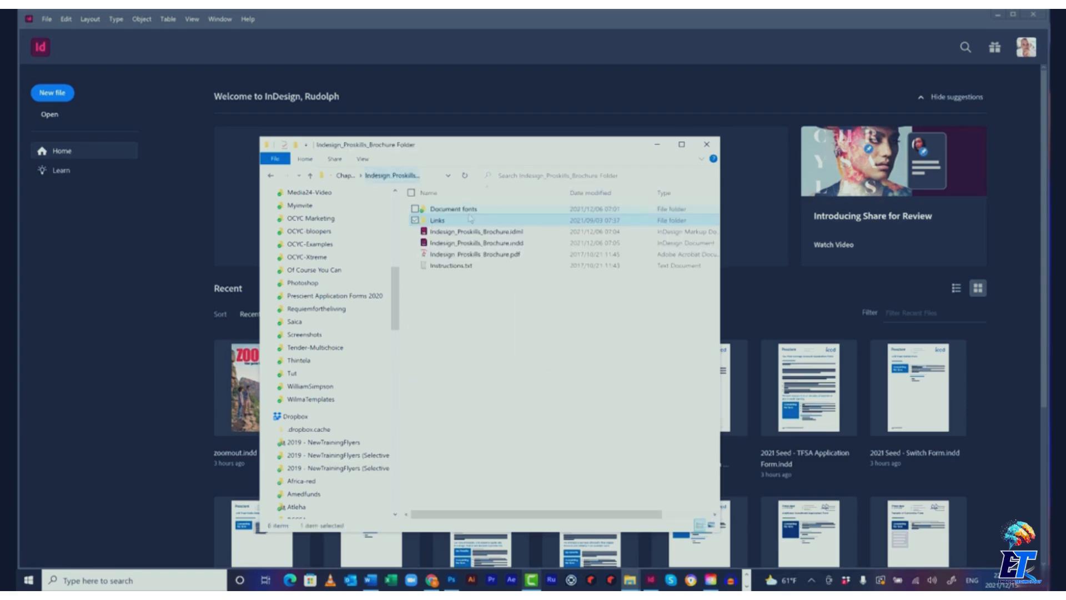
double_click(472, 210)
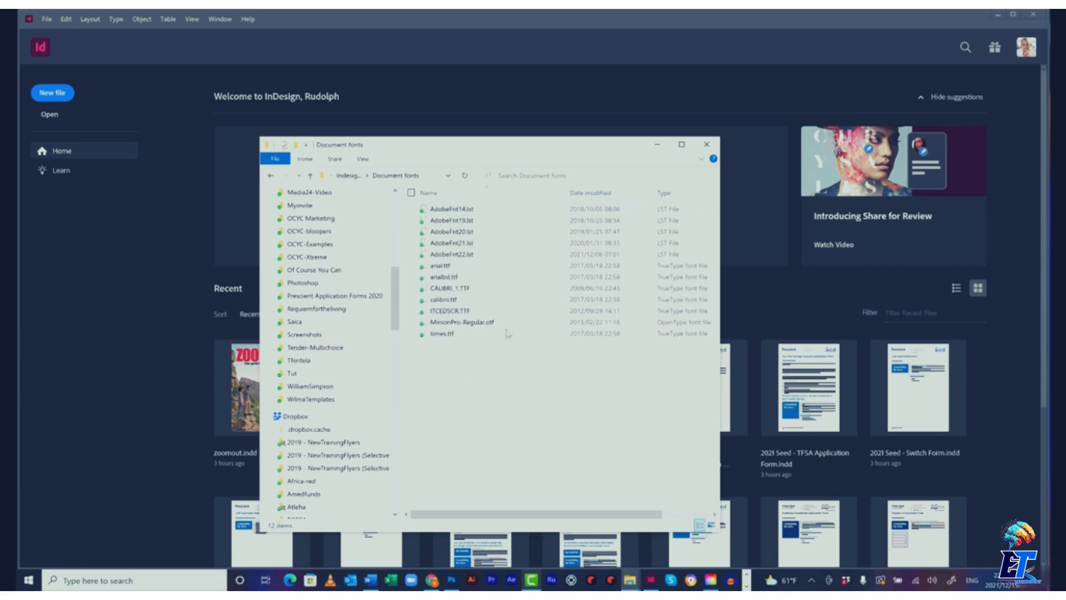
left_click(361, 176)
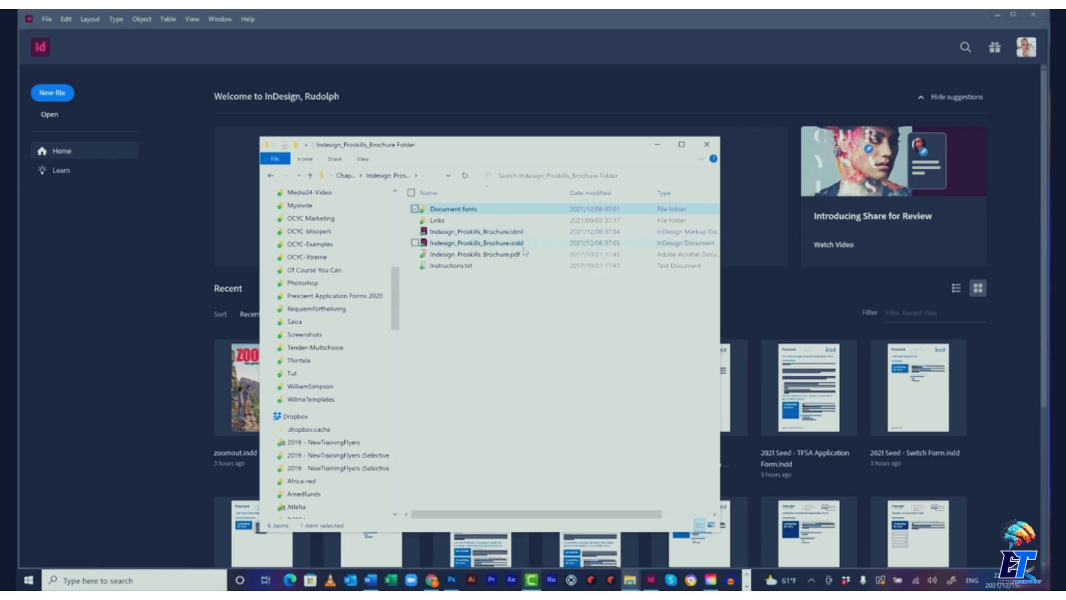
left_click(347, 175)
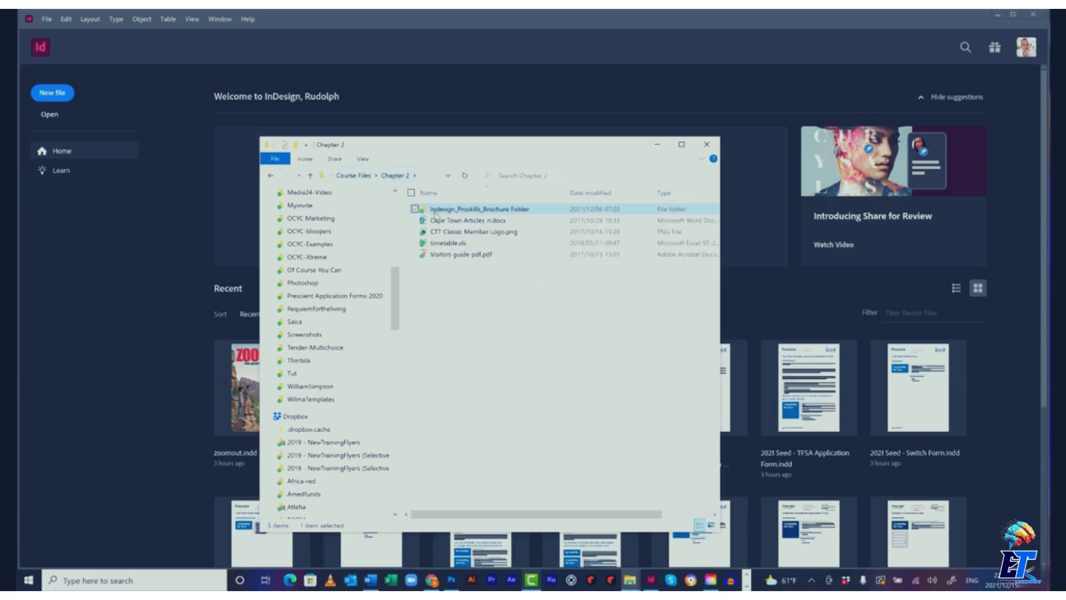
left_click(422, 53)
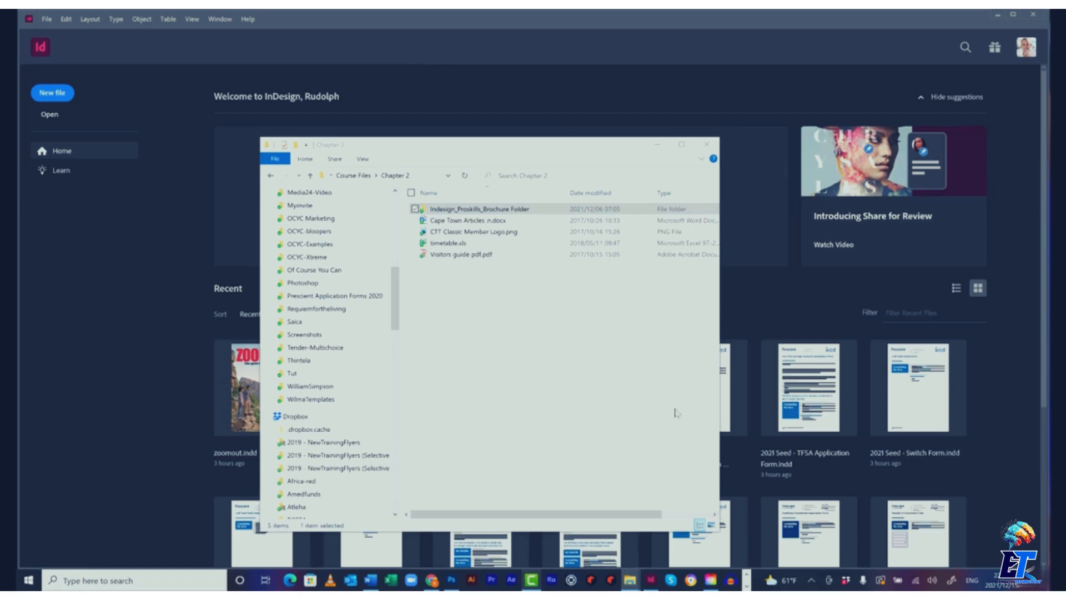
left_click(652, 581)
Open the Indesign_Proskills_Brochure.idml file from the brochure folder
left_click(47, 18)
left_click(61, 41)
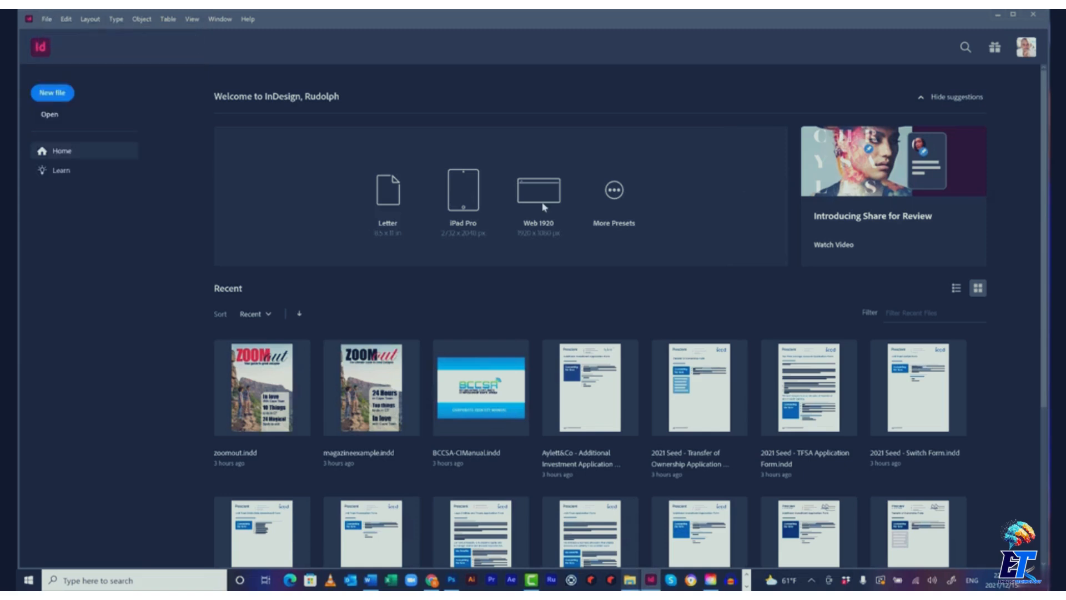
left_click(637, 240)
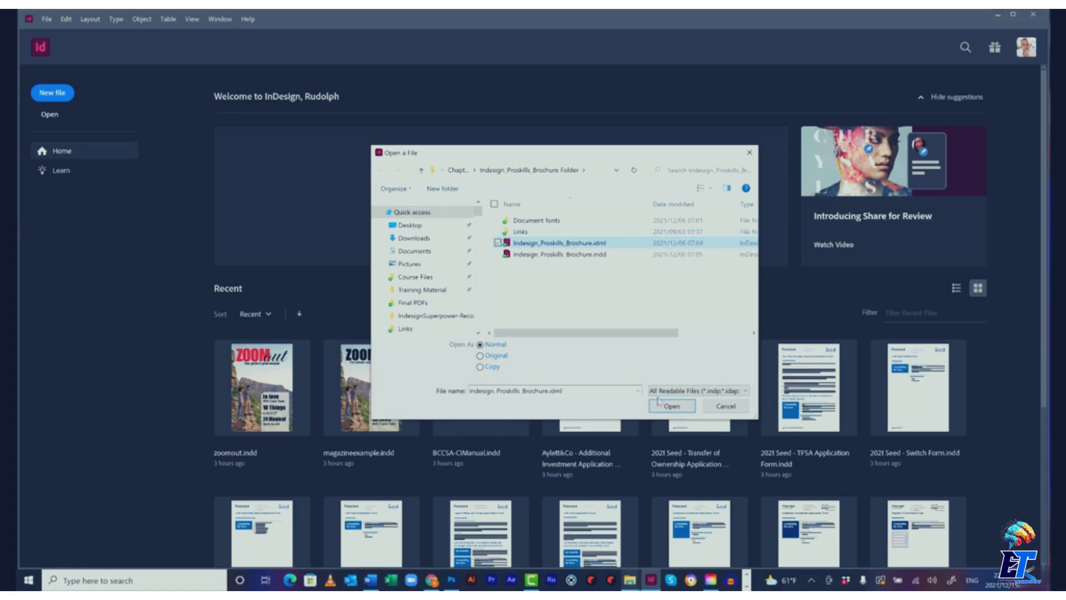
left_click(673, 406)
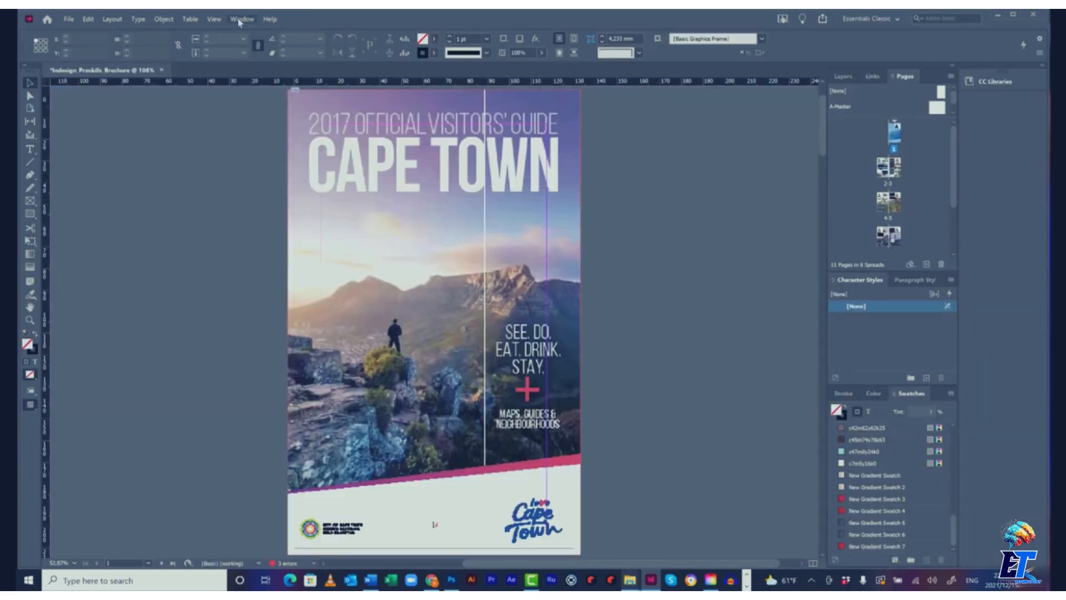
Hide the guide lines shown over the cover page
left_click(214, 19)
mouse_move(366, 162)
left_click(444, 183)
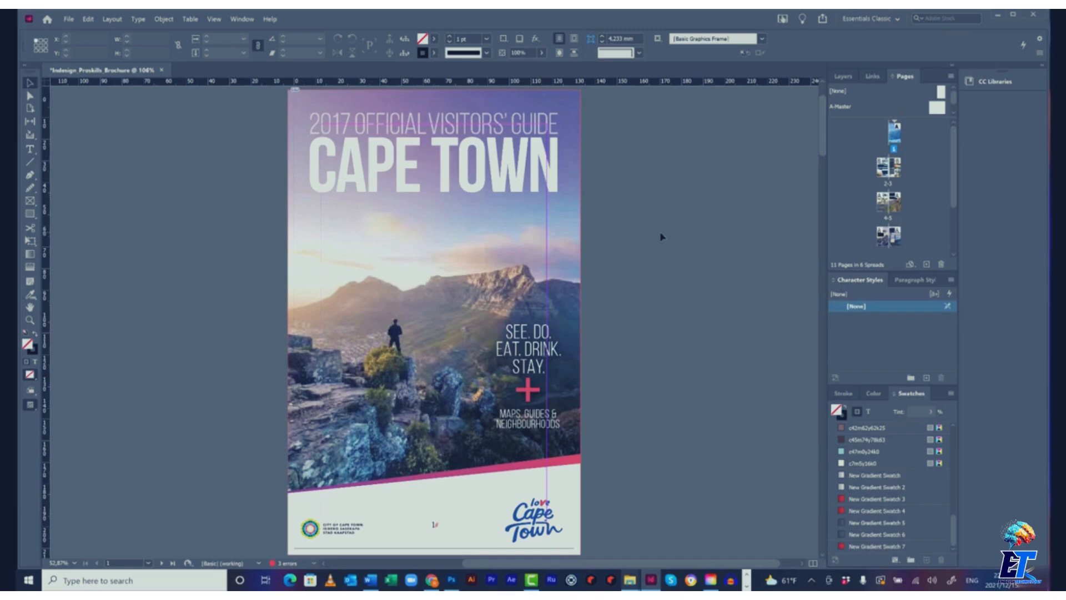
left_click(89, 19)
key("Escape")
With Find/Replace Font, select Arial Bold and change all occurrences to font family Arial, style Bold, then close the dialog
left_click(133, 20)
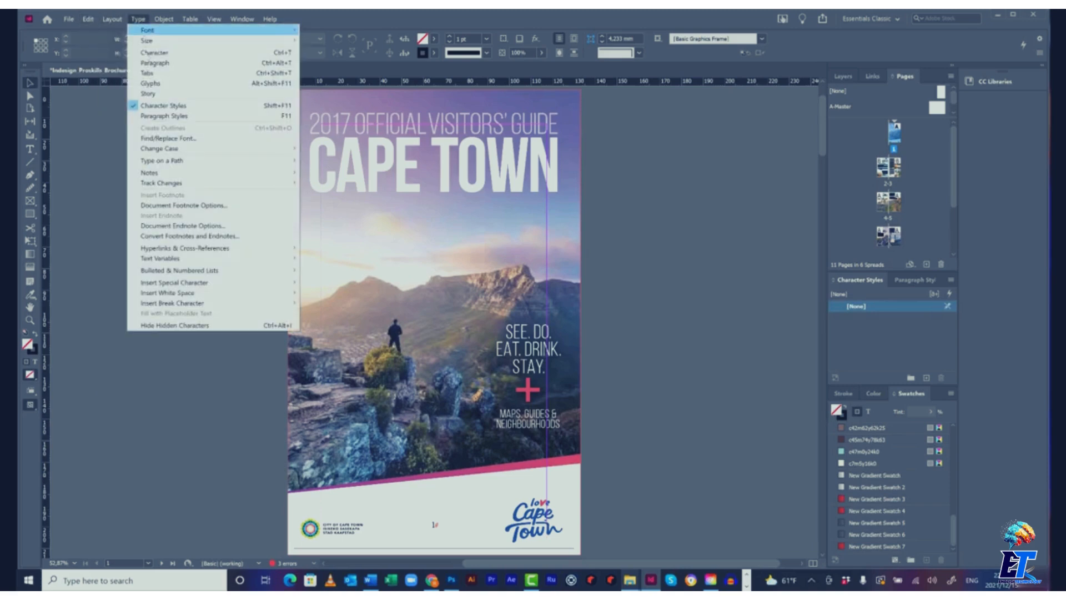
left_click(181, 138)
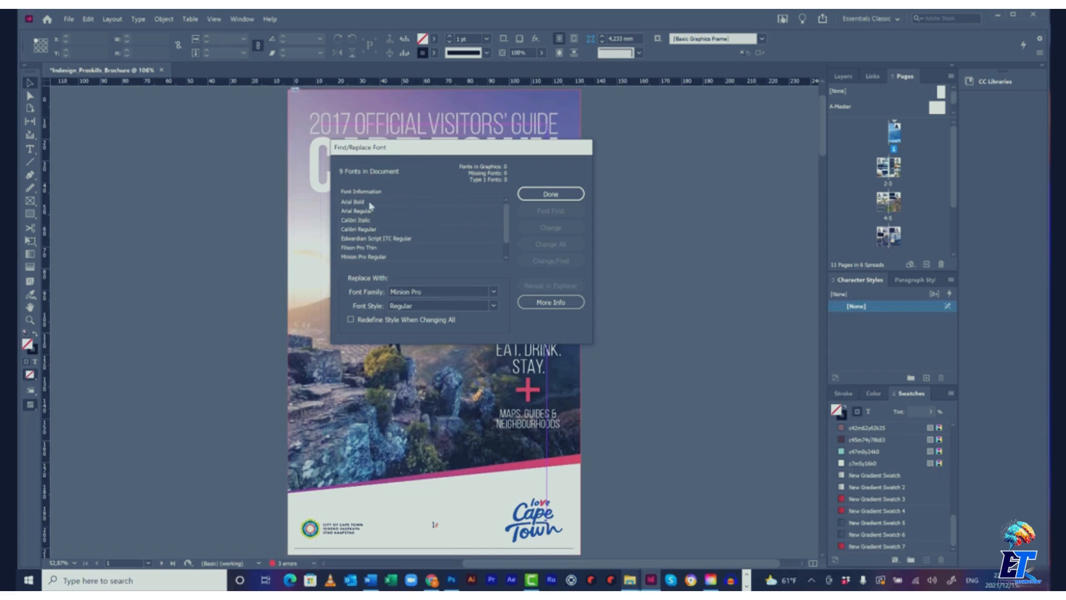
left_click(370, 204)
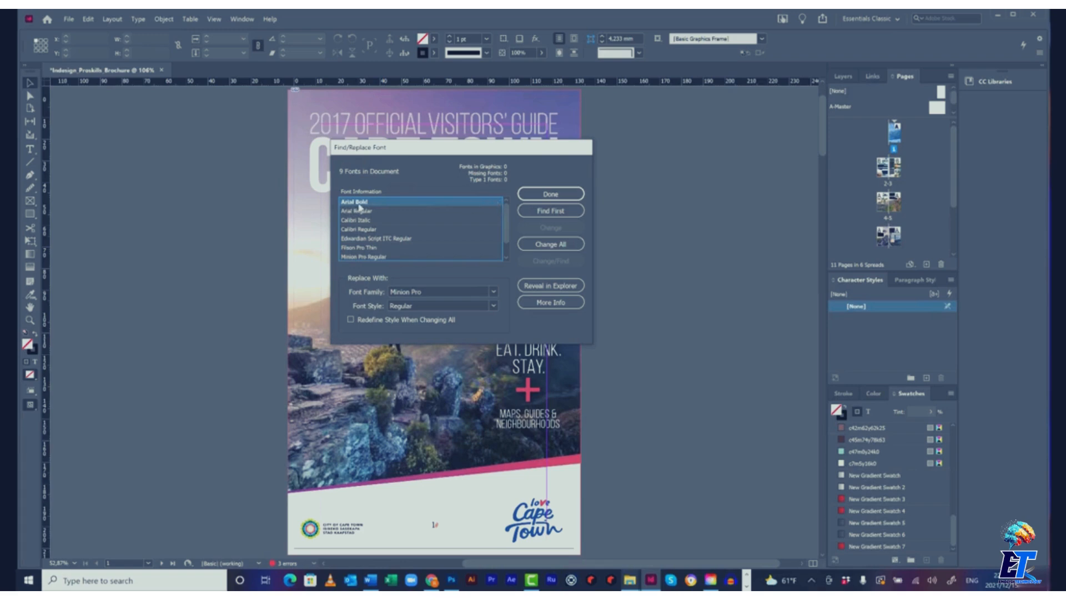
left_click(493, 292)
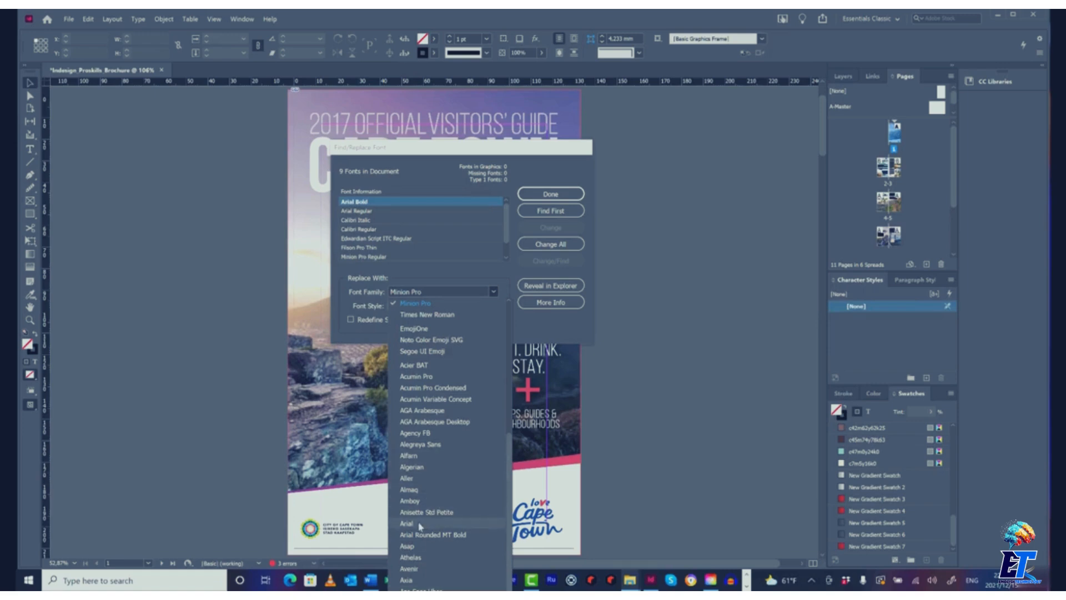
left_click(420, 525)
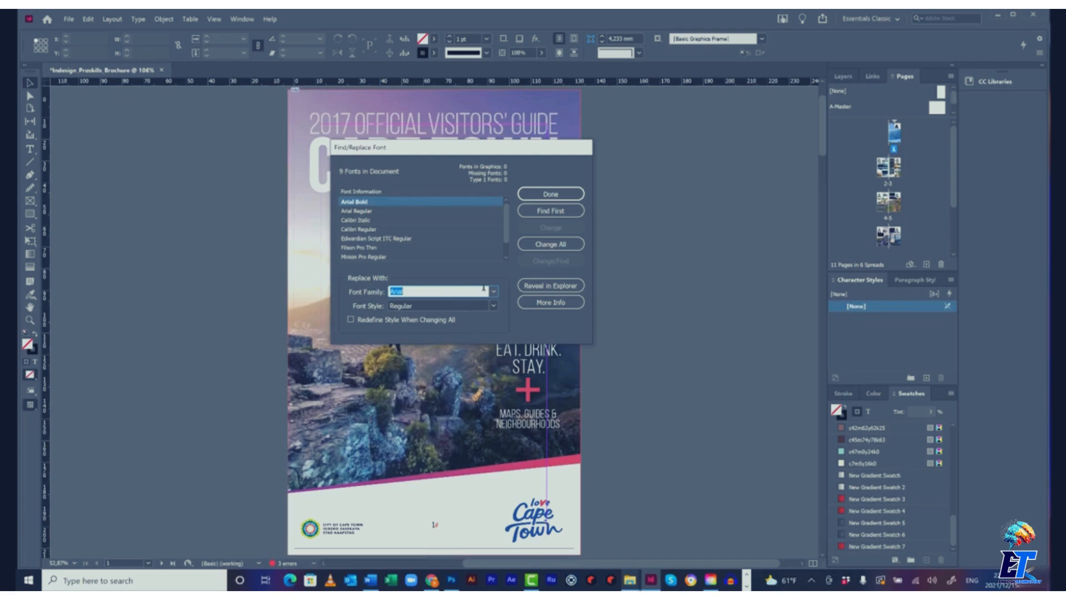
left_click(493, 305)
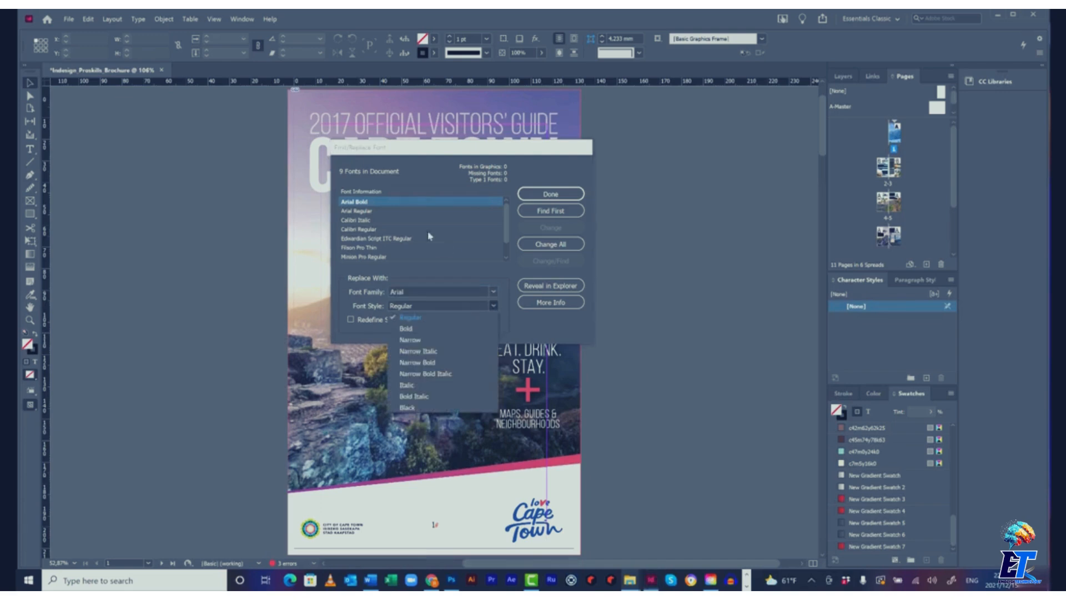
left_click(425, 328)
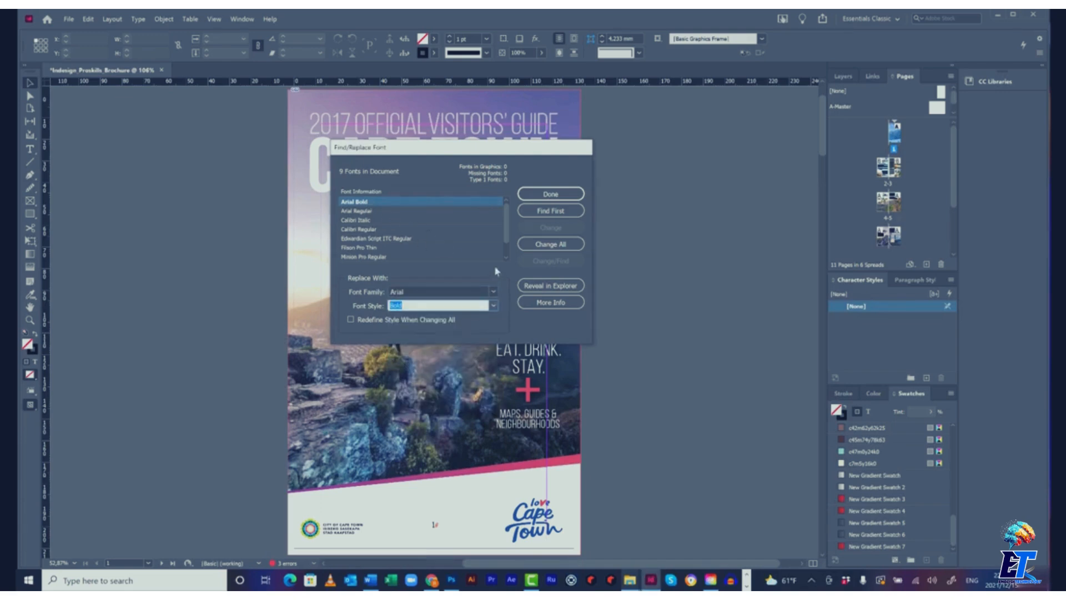
left_click(536, 245)
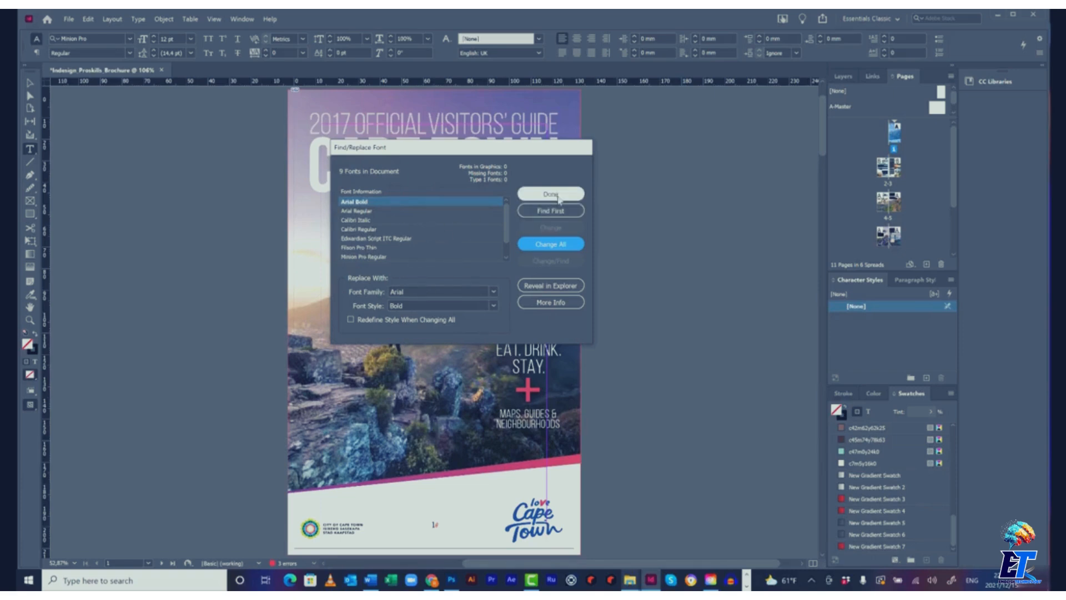
left_click(559, 195)
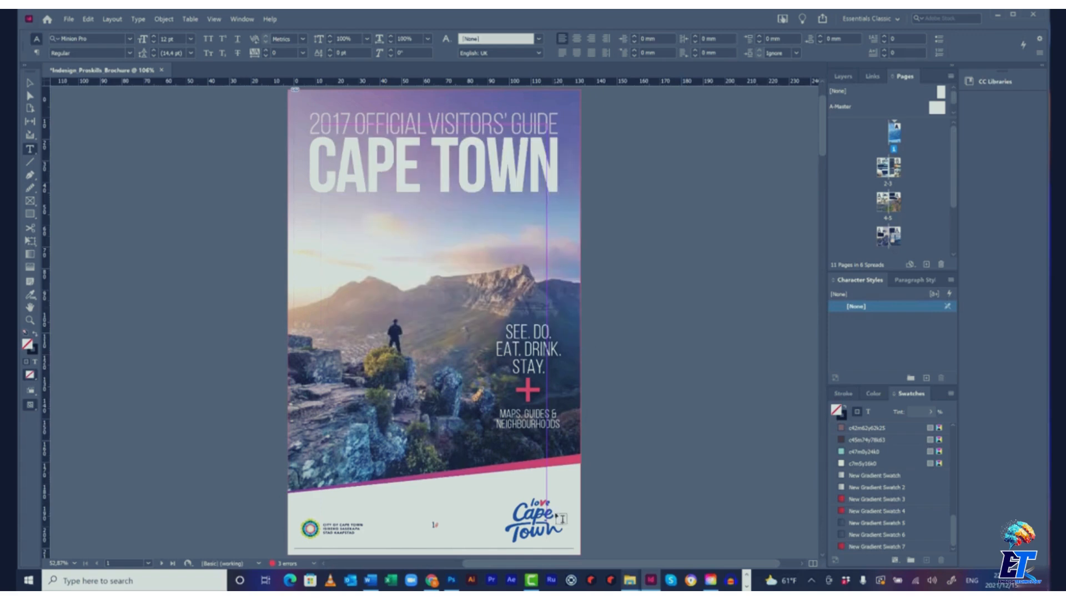
Scroll through the brochure's spreads to review the pages
left_click_drag(567, 564, 517, 565)
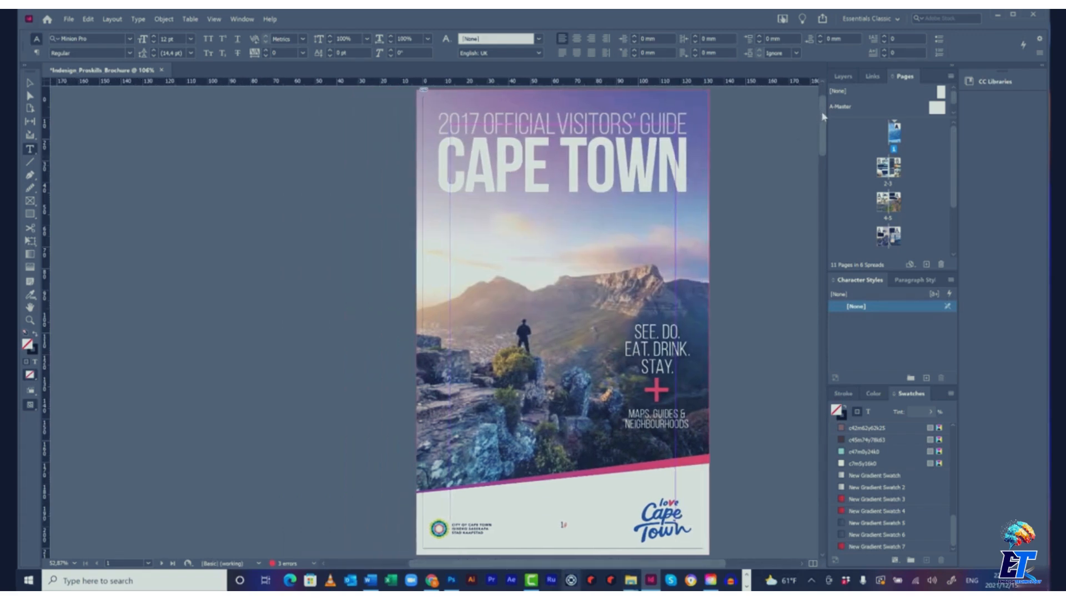
scroll(822, 117, "down", 2)
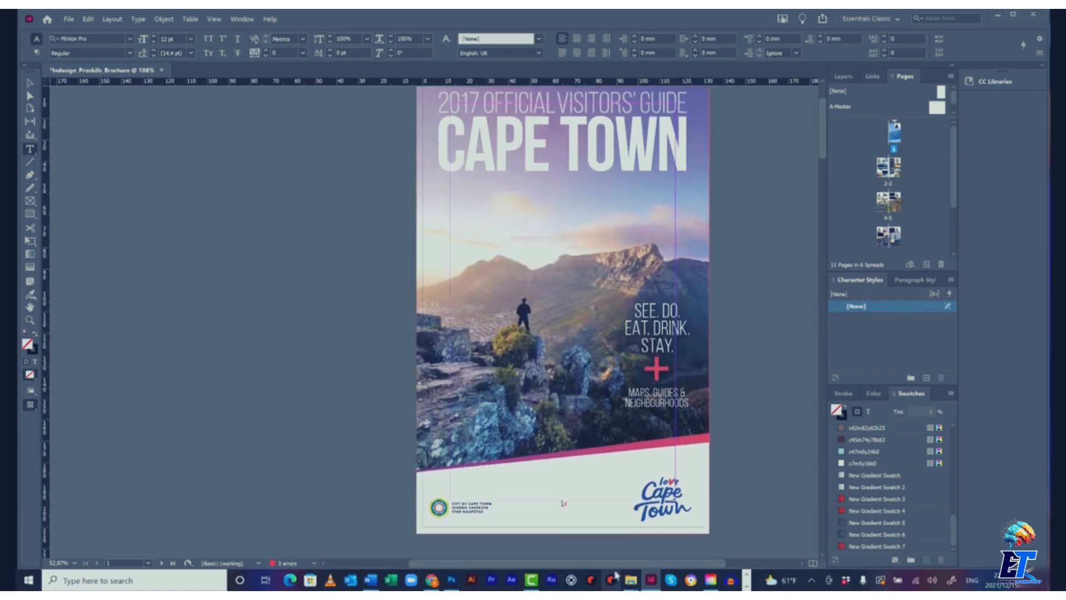
left_click_drag(618, 566, 608, 564)
left_click_drag(822, 155, 815, 204)
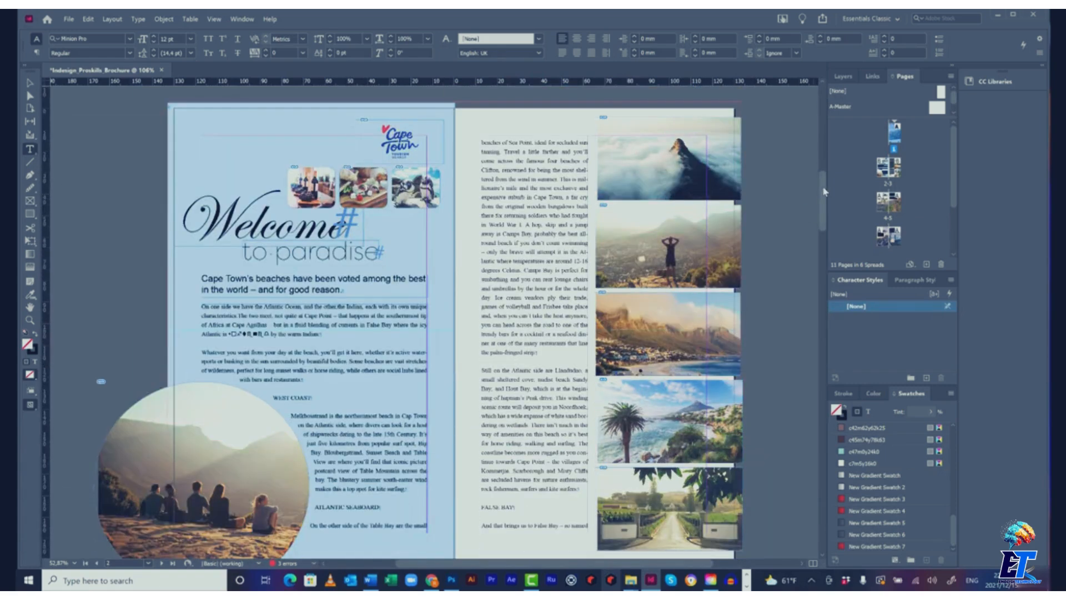
left_click_drag(824, 191, 815, 323)
scroll(811, 318, "down", 1)
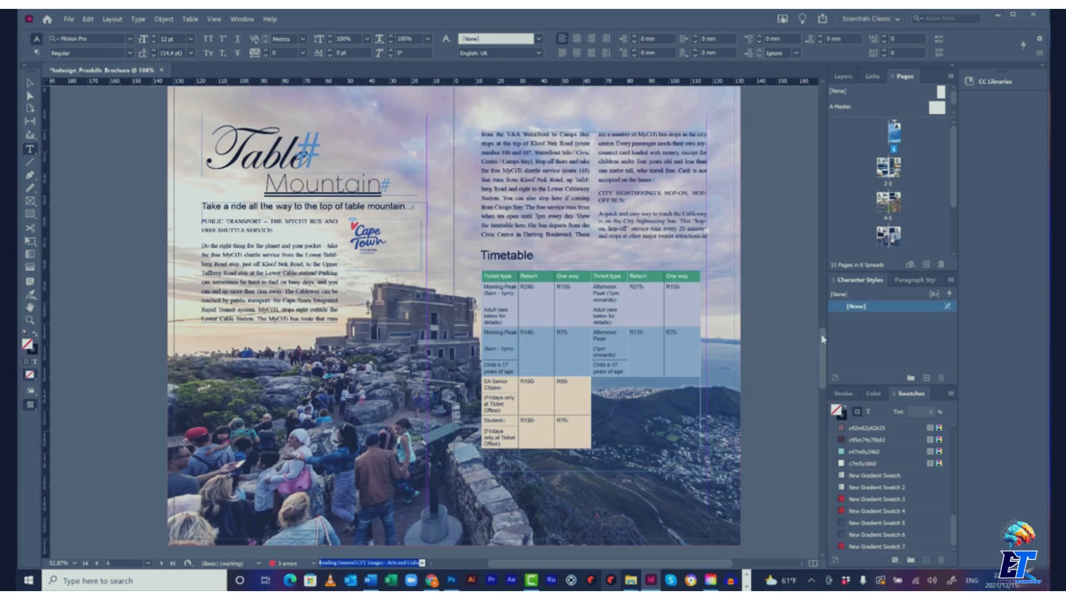
left_click_drag(824, 340, 823, 451)
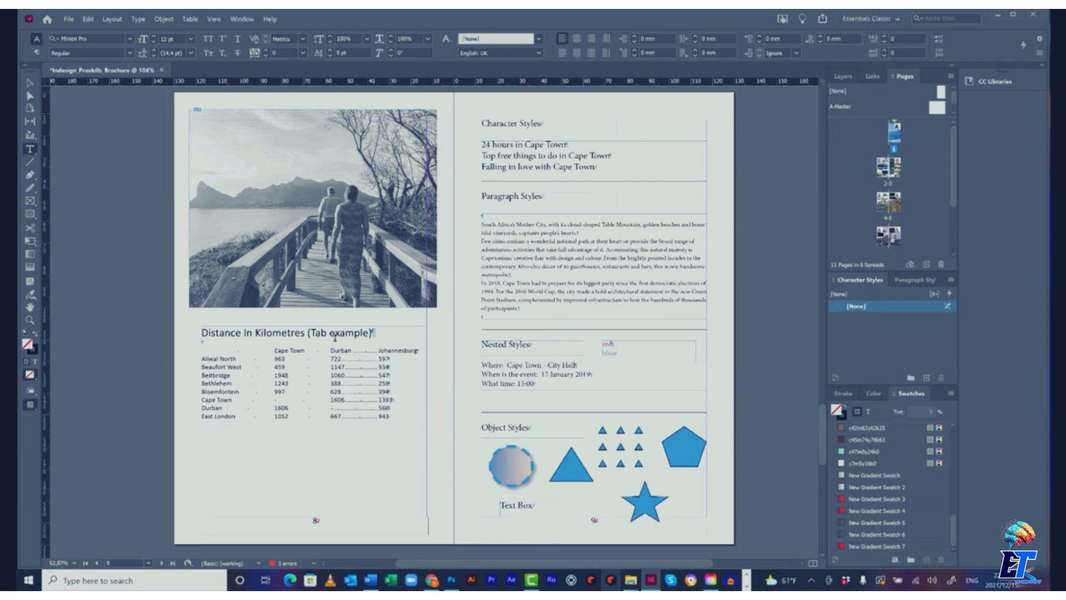
left_click_drag(820, 419, 827, 496)
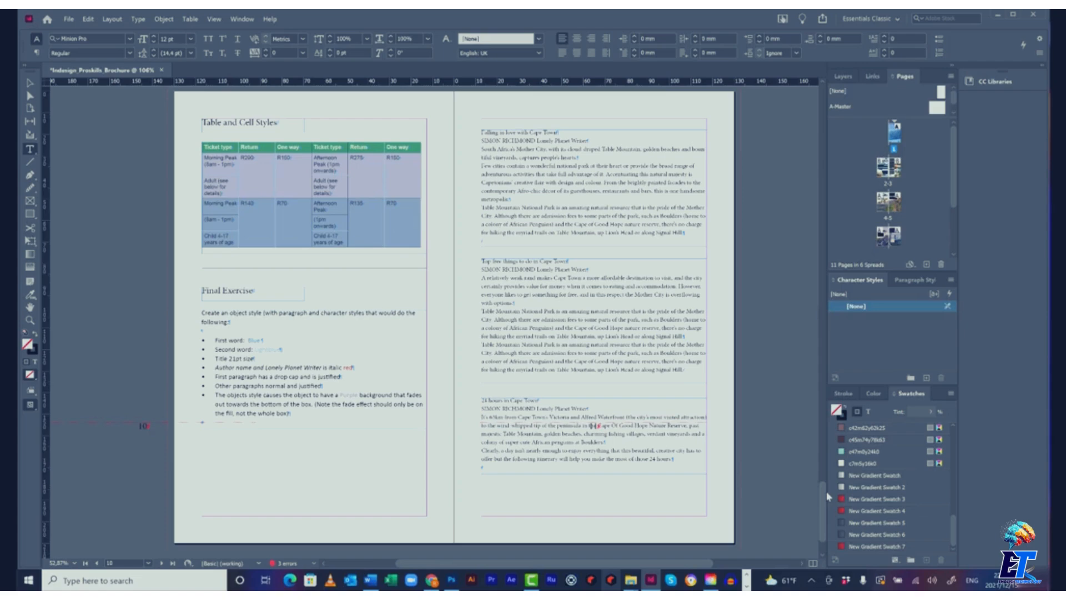
left_click_drag(821, 503, 822, 190)
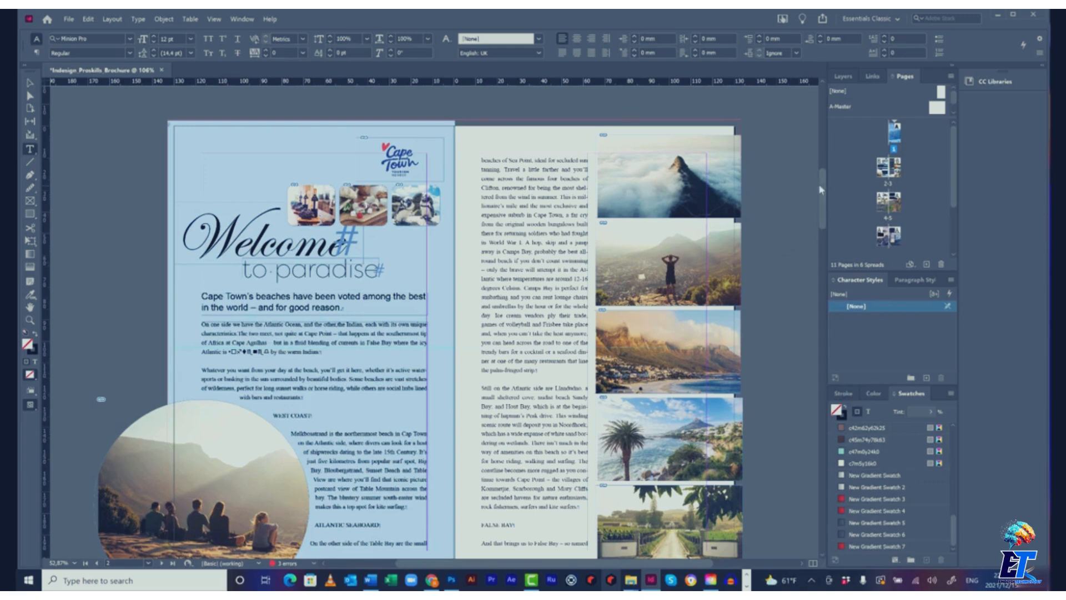
left_click_drag(825, 193, 820, 162)
scroll(820, 162, "up", 8)
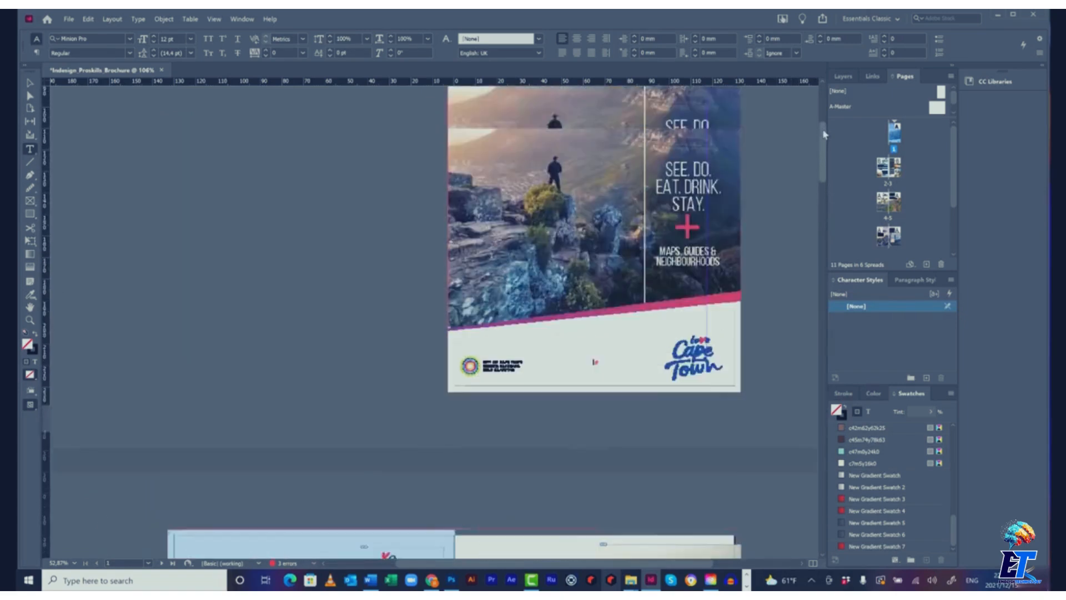